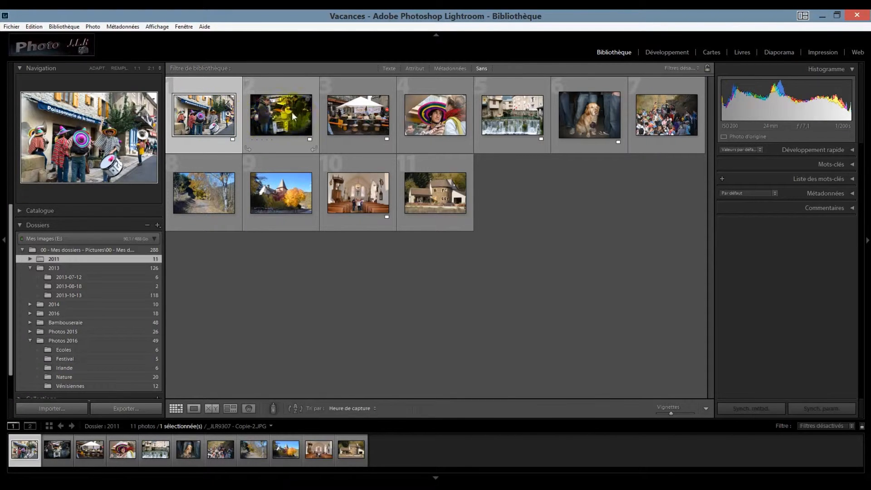
# Open the file name template editor from the rename dialog of the first photo and review its preset options.
pyautogui.click(64, 27)
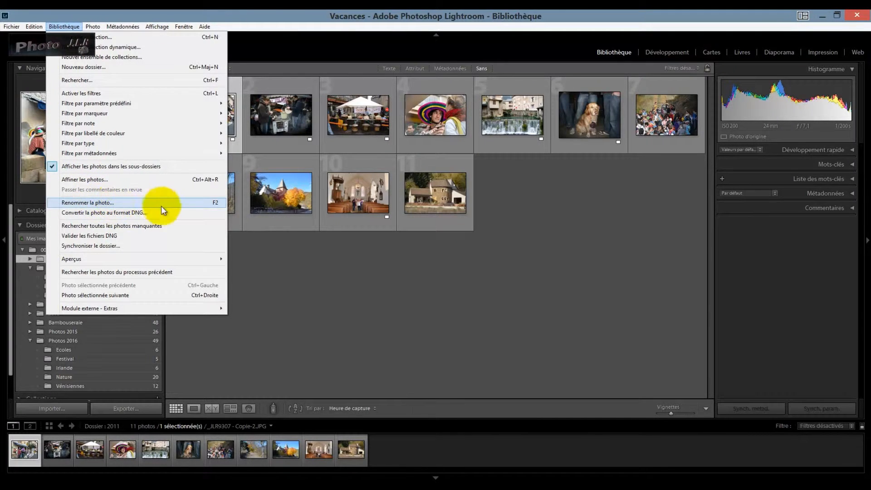
pyautogui.click(200, 202)
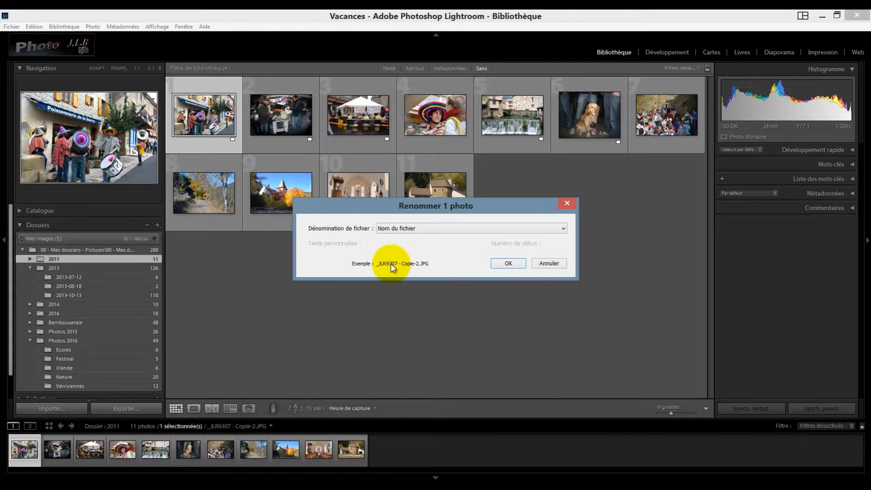
pyautogui.click(565, 228)
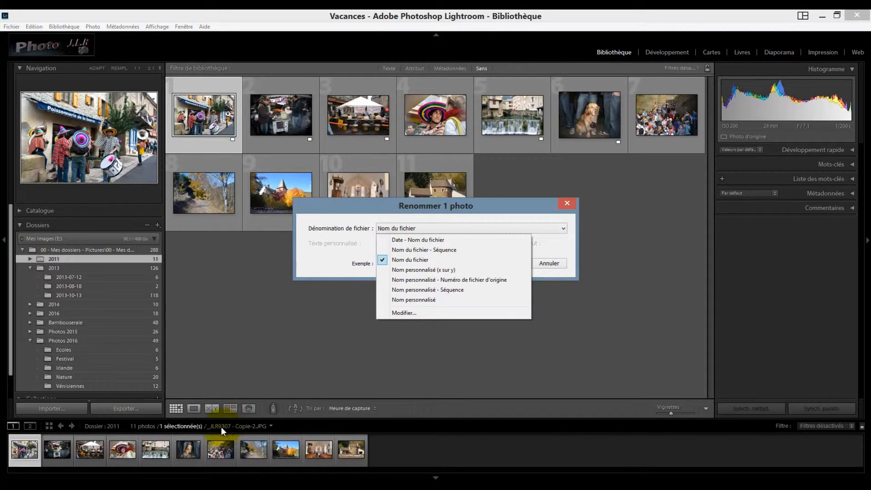
pyautogui.click(402, 313)
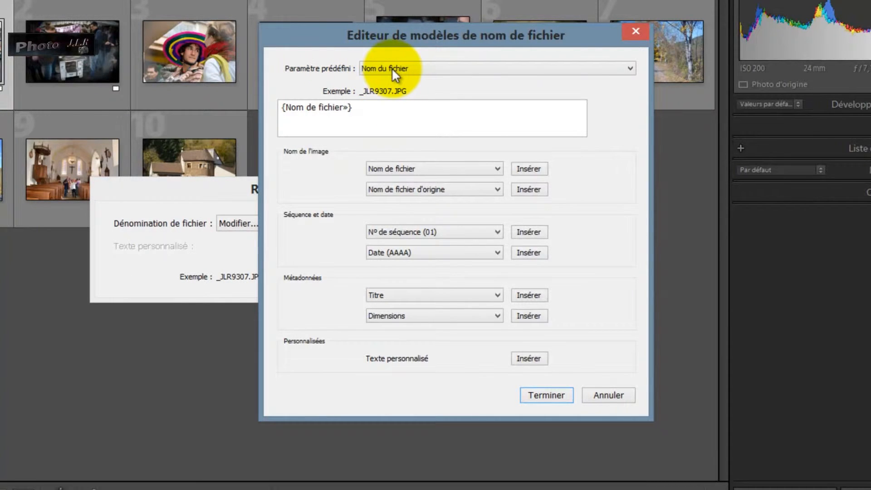
pyautogui.click(630, 67)
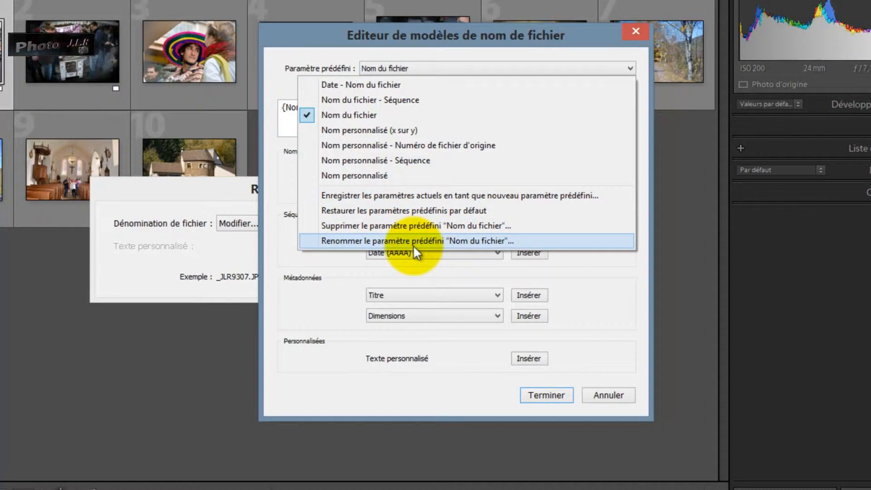
pyautogui.click(381, 69)
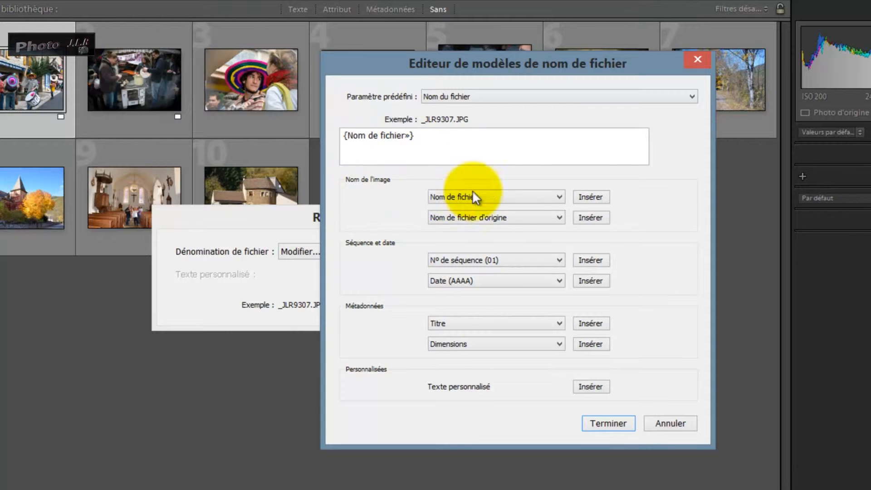
# Try adding the "Suffixe numérique du nom de fichier" token to the naming template, and remove it again.
pyautogui.click(559, 197)
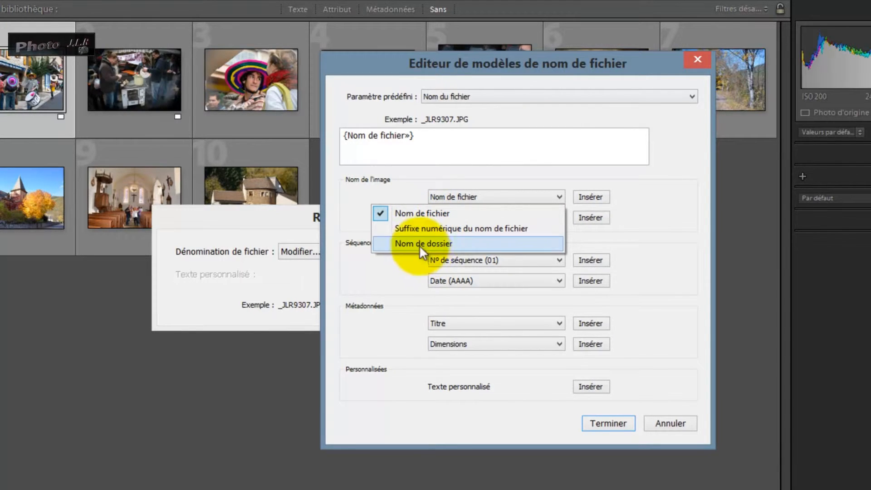
pyautogui.click(401, 228)
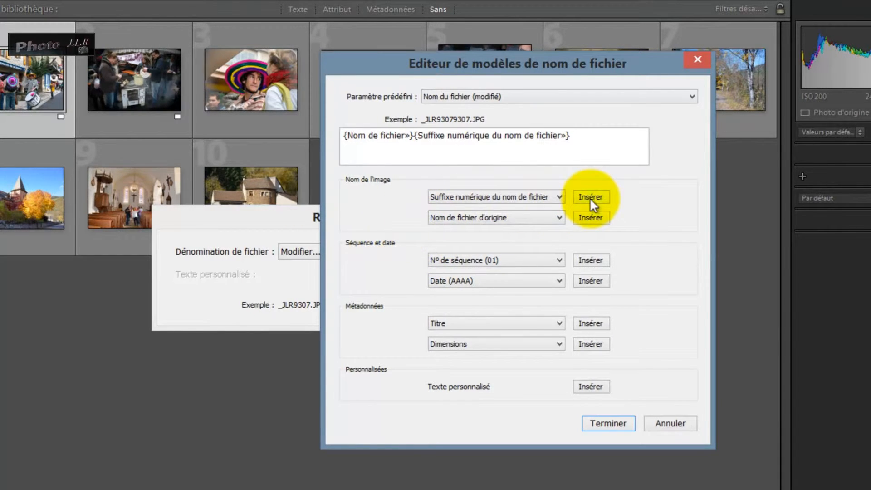
pyautogui.click(479, 141)
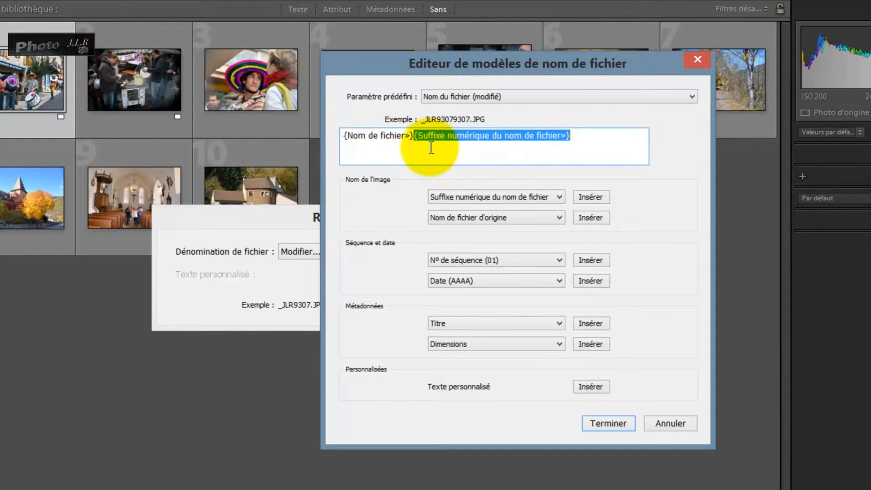
pyautogui.press('Delete')
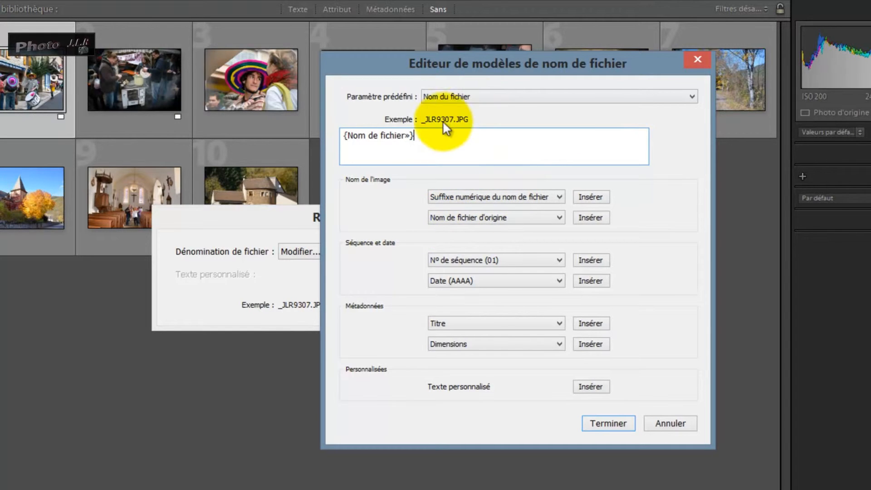
# Examine the tokens offered for the original file name, sequence number, date and metadata in the template editor.
pyautogui.click(559, 217)
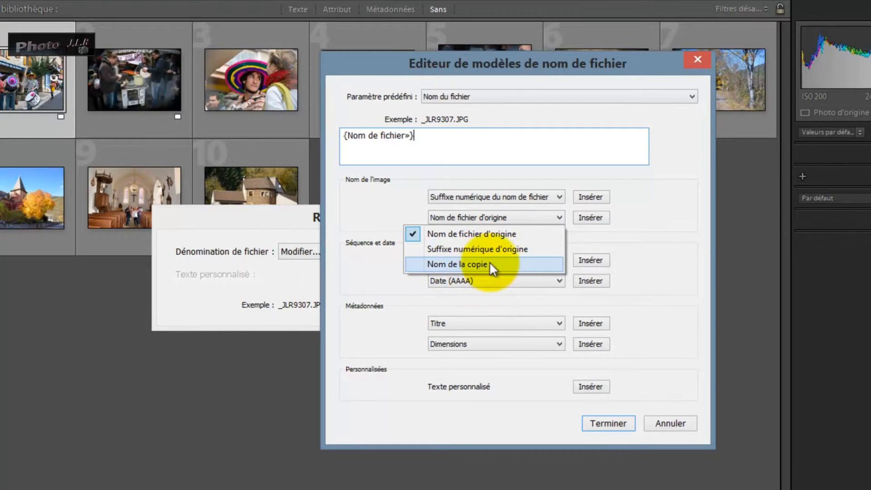
pyautogui.click(379, 203)
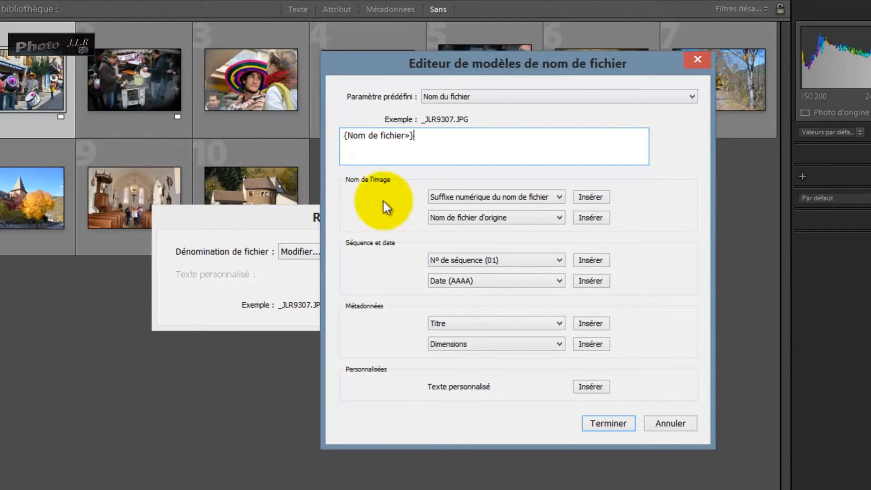
pyautogui.click(556, 258)
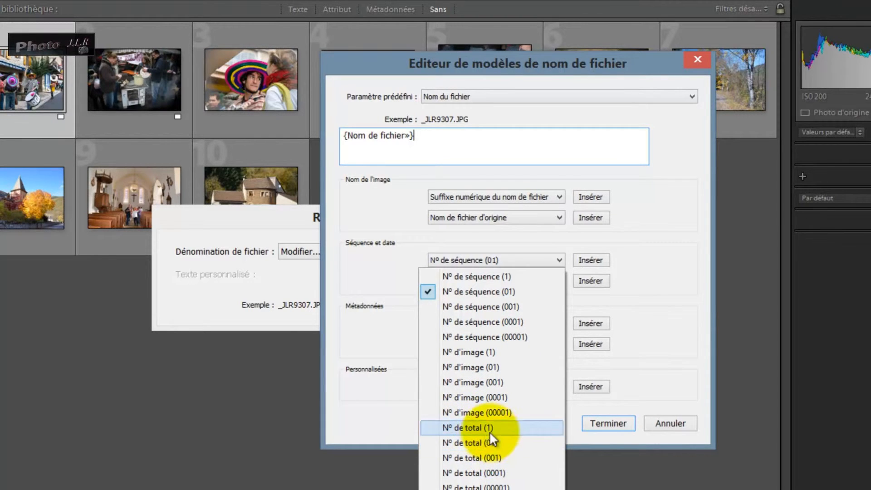
pyautogui.click(467, 292)
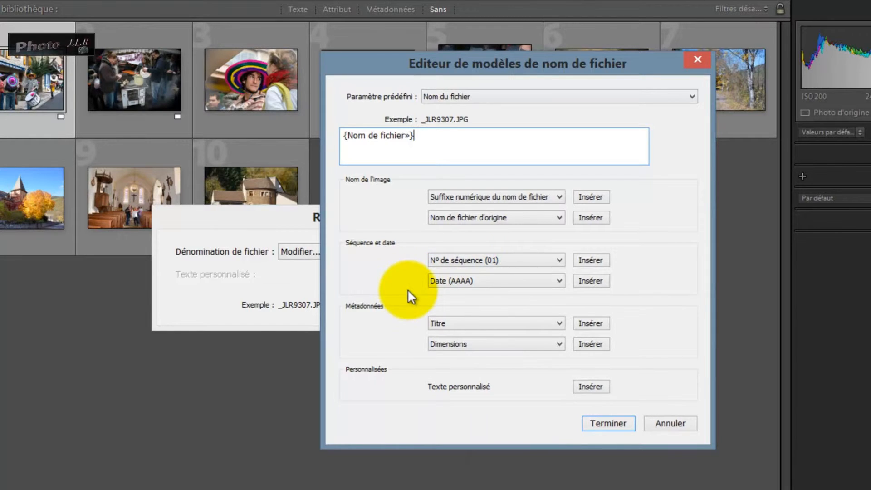
pyautogui.click(559, 281)
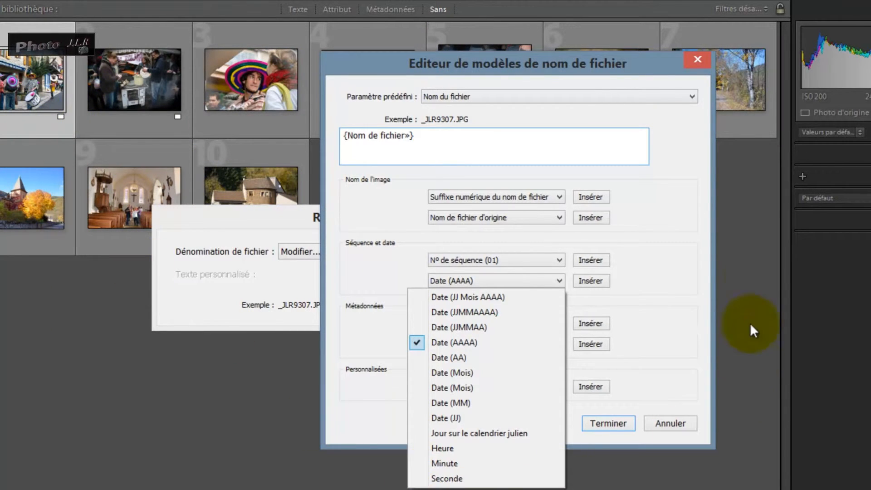
pyautogui.click(754, 247)
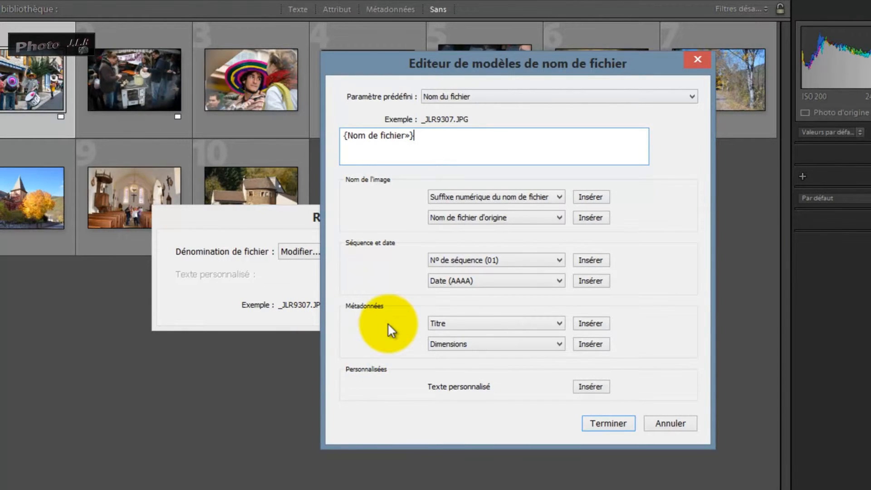
pyautogui.click(562, 322)
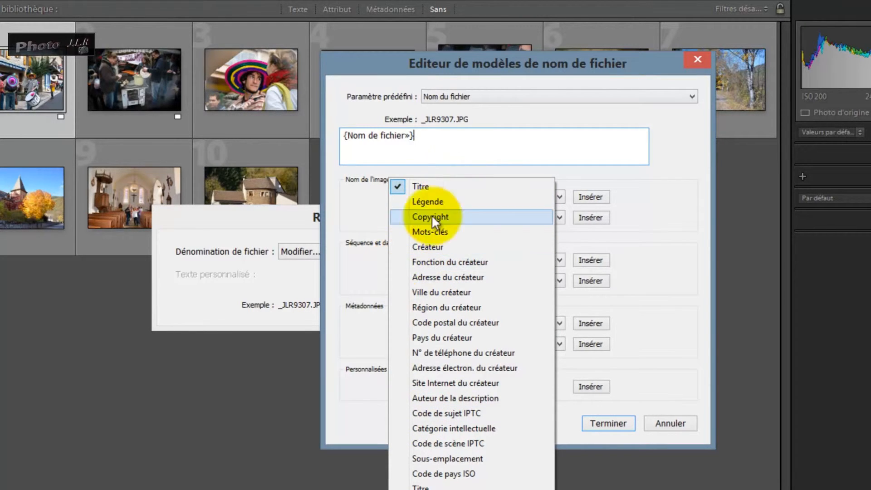
pyautogui.click(551, 132)
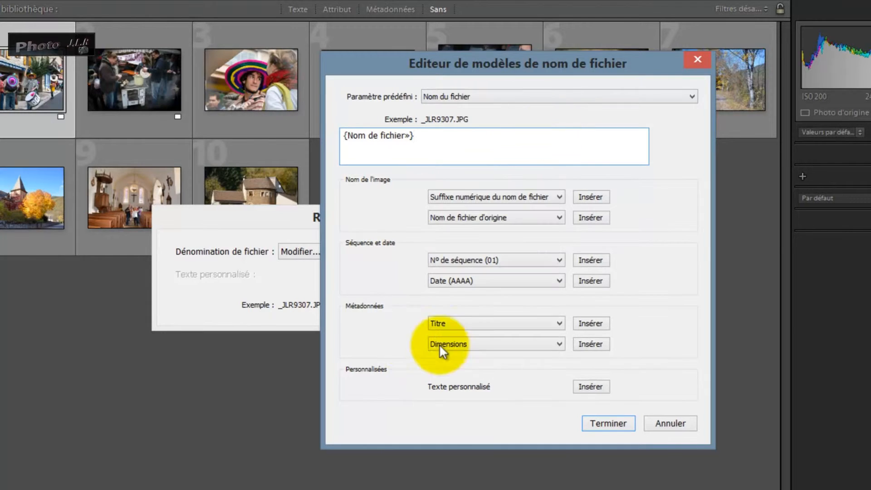
pyautogui.click(559, 343)
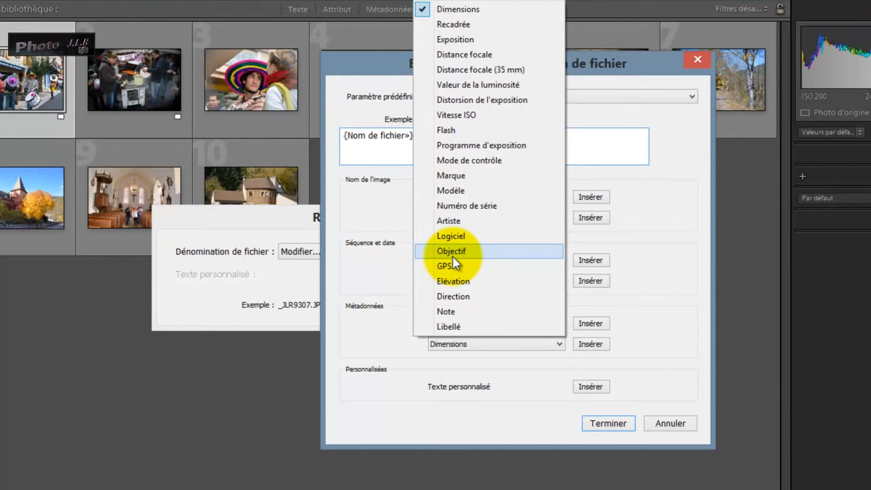
pyautogui.click(460, 360)
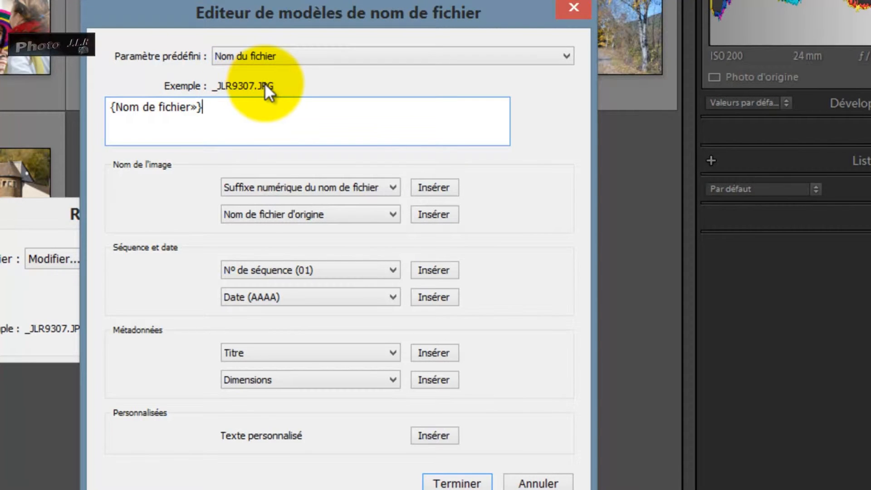
# Insert the "Texte personnalisé" token after the file name token, separated by " - ".
pyautogui.click(209, 108)
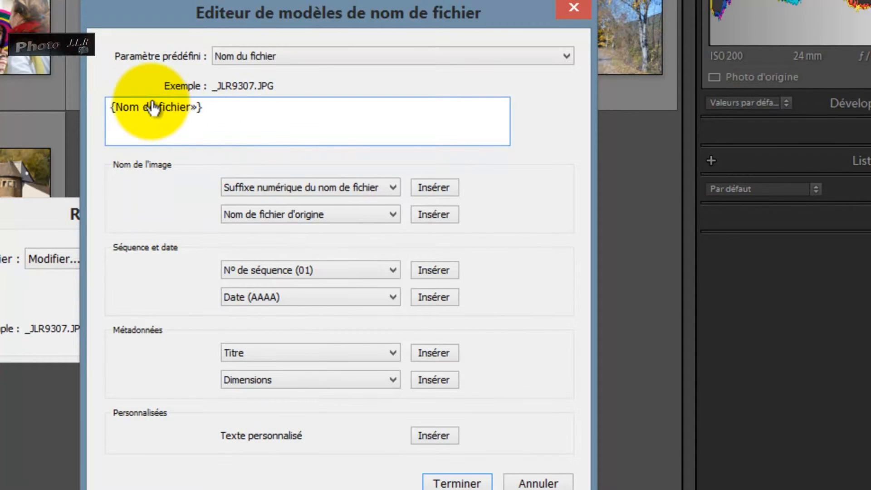
pyautogui.click(201, 107)
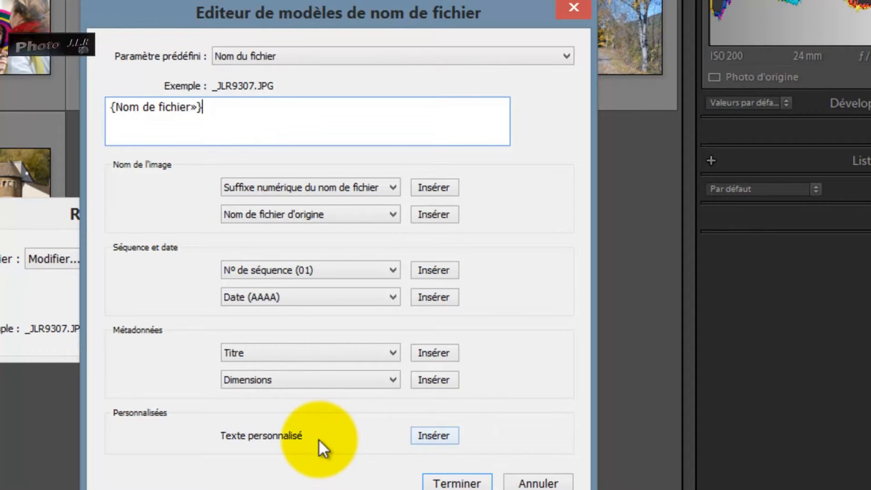
pyautogui.click(433, 436)
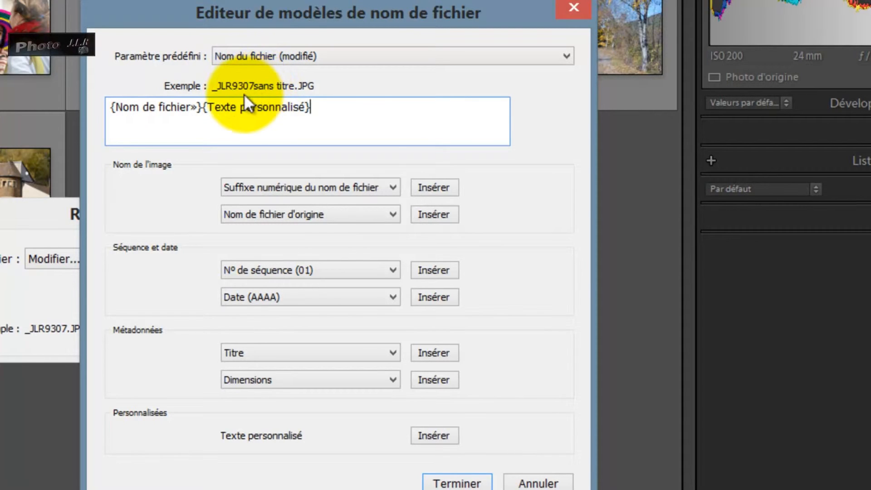
pyautogui.click(202, 107)
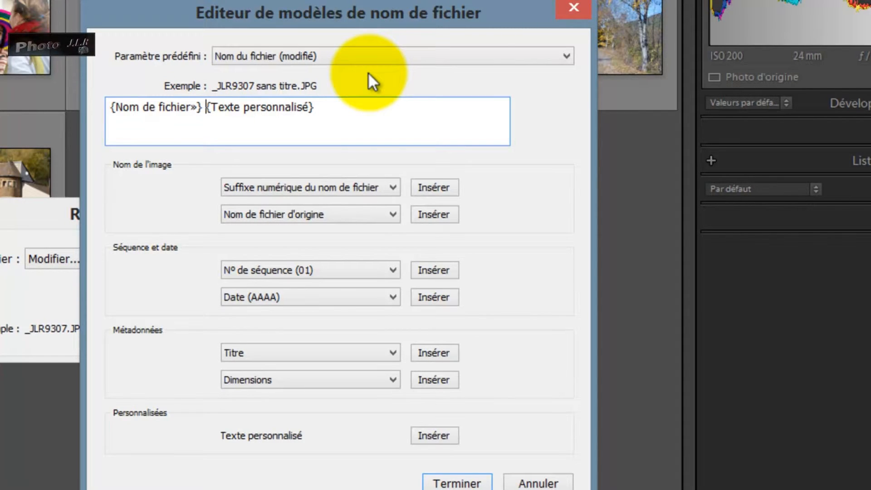
pyautogui.write('-')
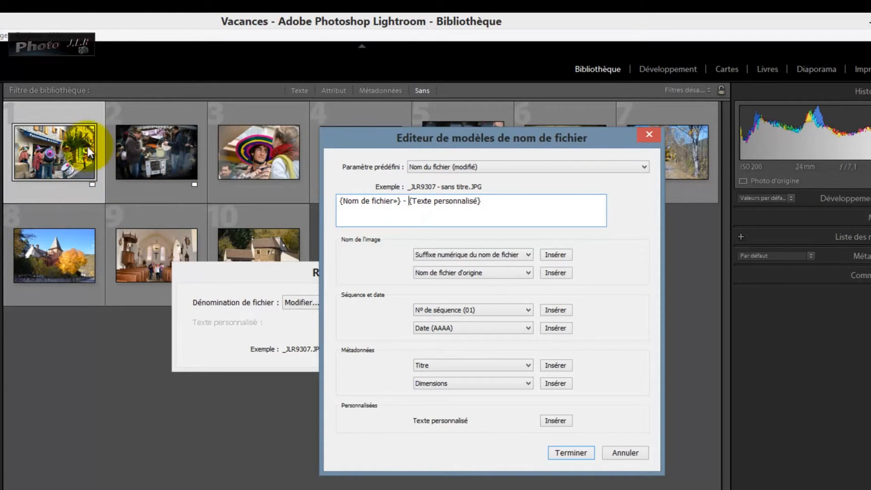
# Remove the file name token and the hyphen separator, leaving only "Texte personnalisé" in the template.
pyautogui.click(483, 200)
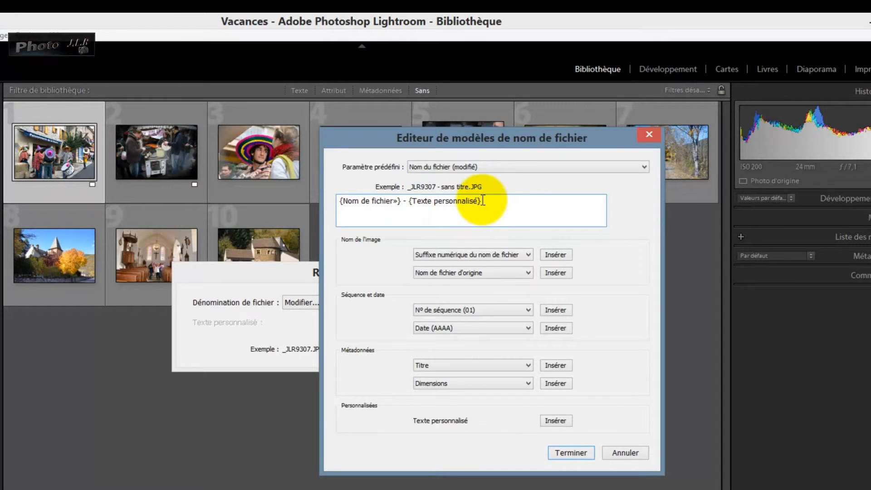
pyautogui.click(371, 205)
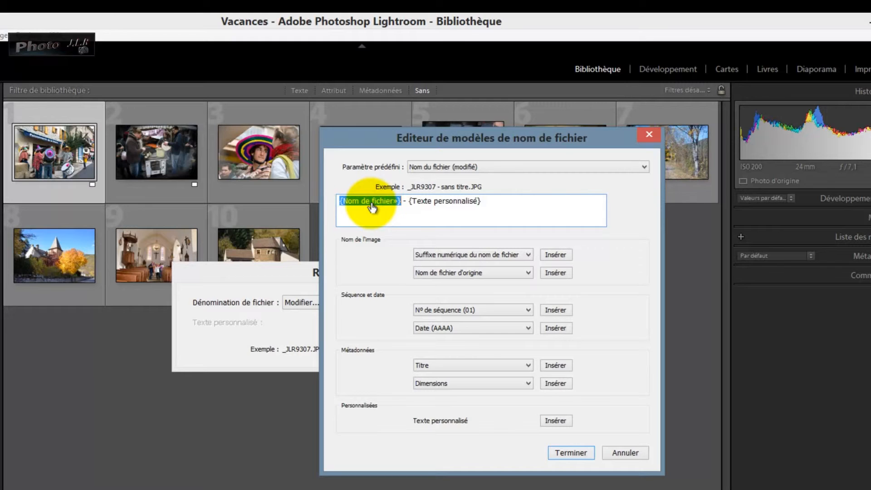
pyautogui.press('Delete')
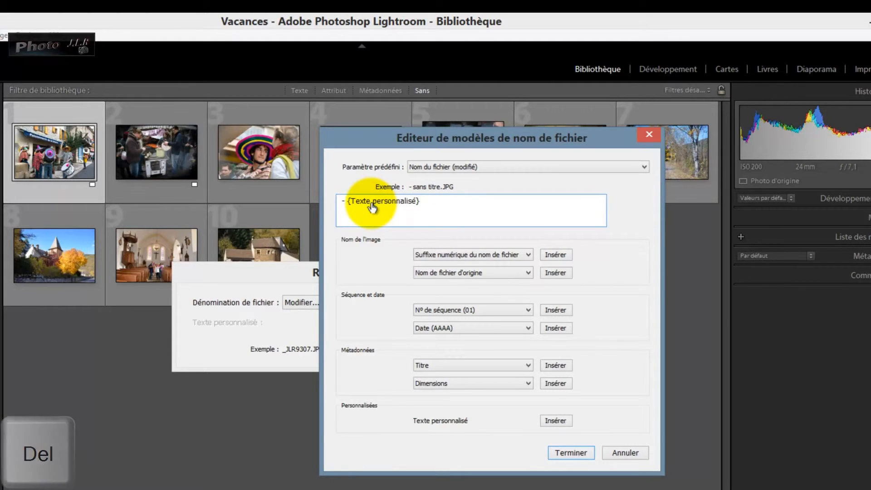
pyautogui.press('Delete')
pyautogui.press('Delete')
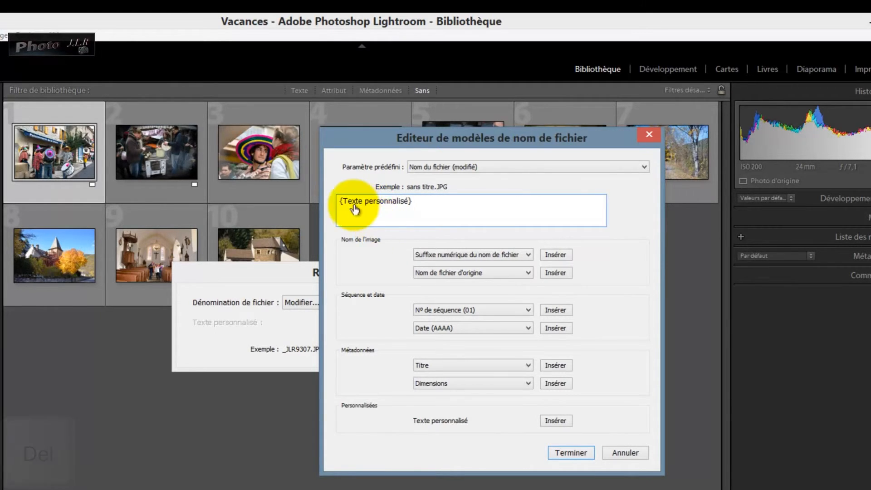
# Append " - " and the "Nº de séquence (01)" token to the custom text token, and finish editing the template.
pyautogui.click(414, 200)
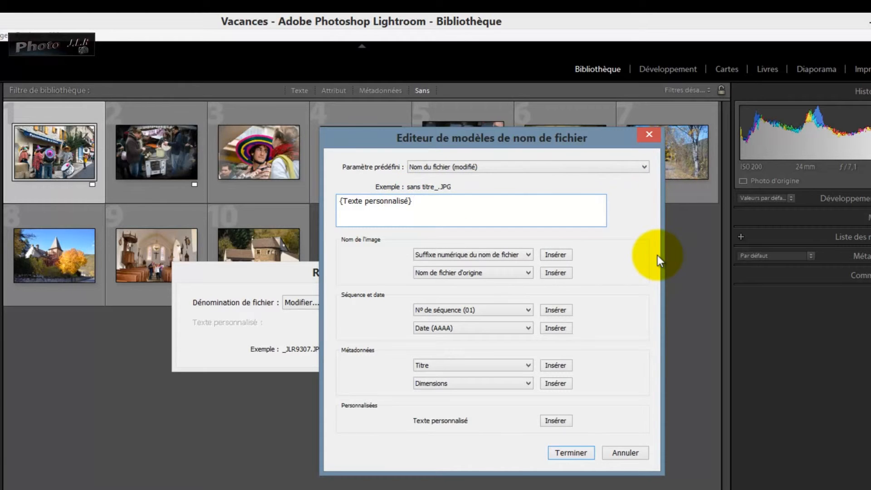
pyautogui.write('-')
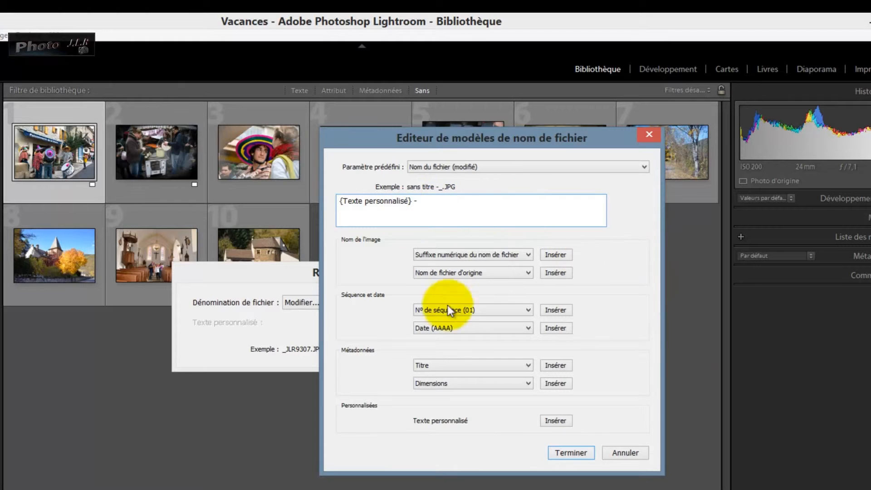
pyautogui.click(559, 310)
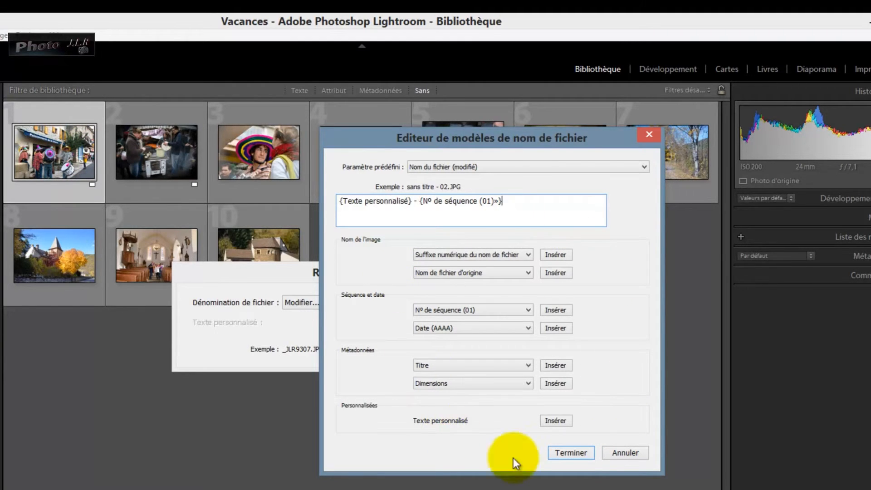
pyautogui.click(577, 456)
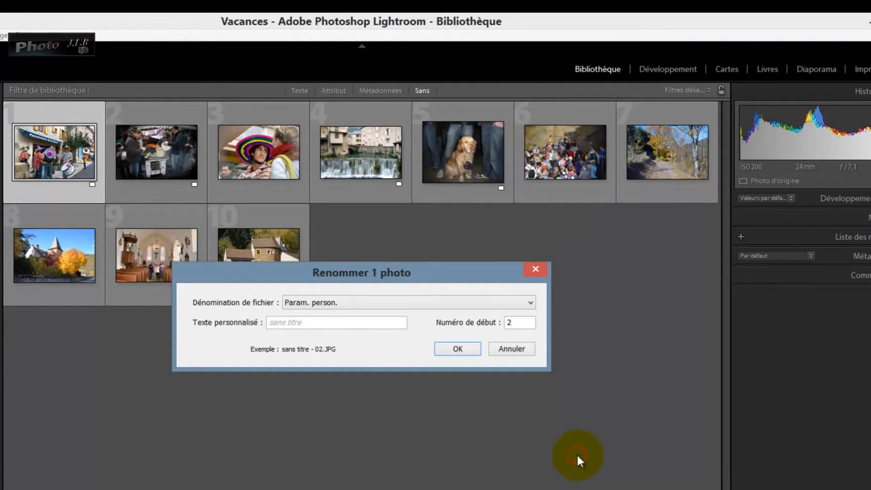
# Rename the selected first photo with the custom text "Florac" and start number 1.
pyautogui.moveTo(278, 273); pyautogui.dragTo(440, 301)
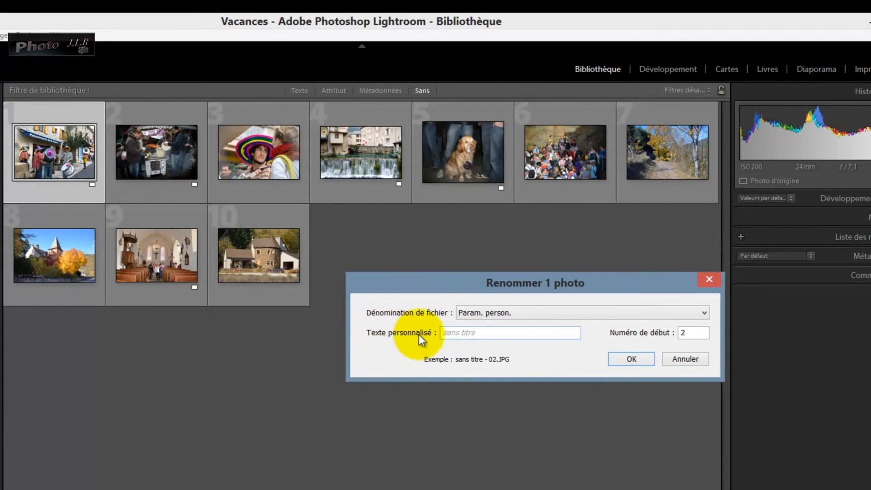
pyautogui.click(441, 334)
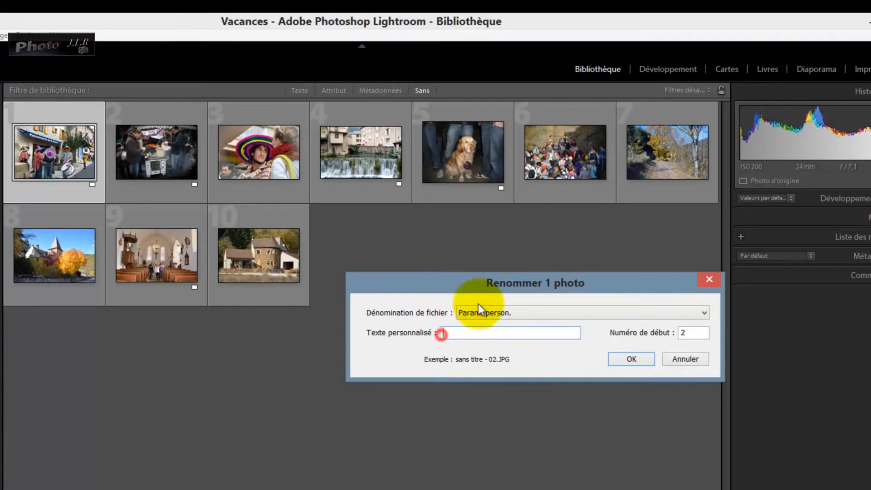
pyautogui.write('Florac')
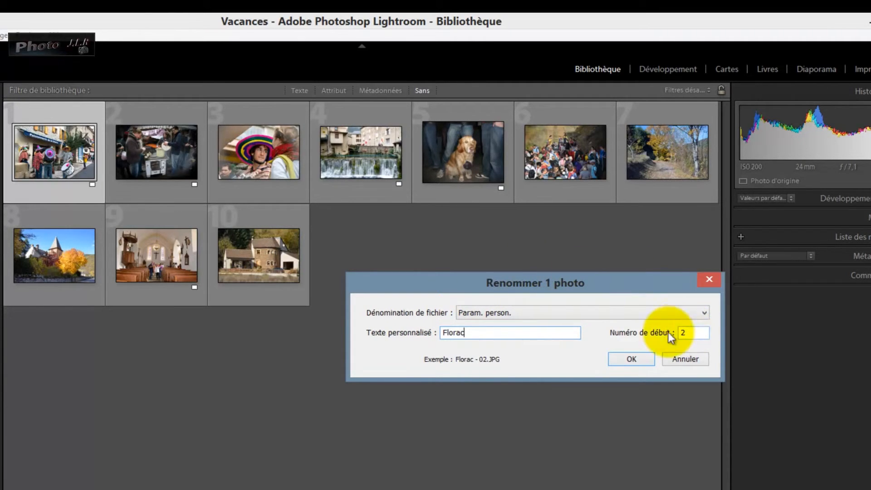
pyautogui.doubleClick(691, 332)
pyautogui.write('1')
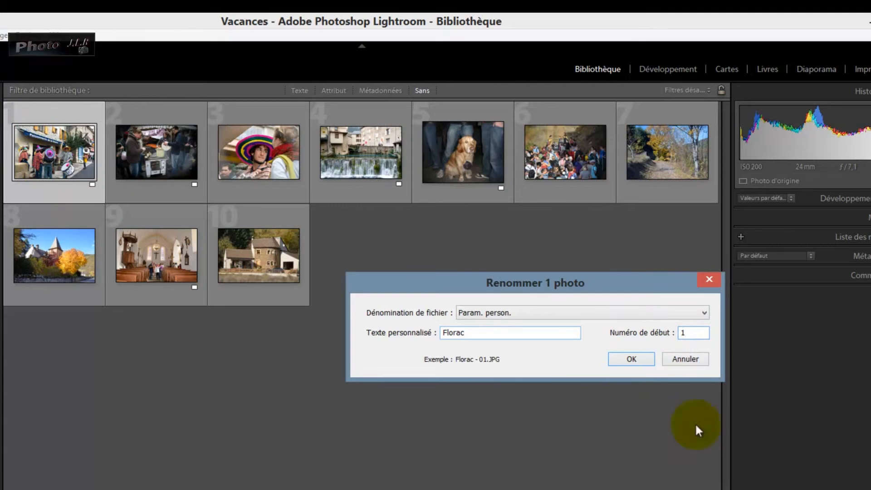
pyautogui.click(685, 332)
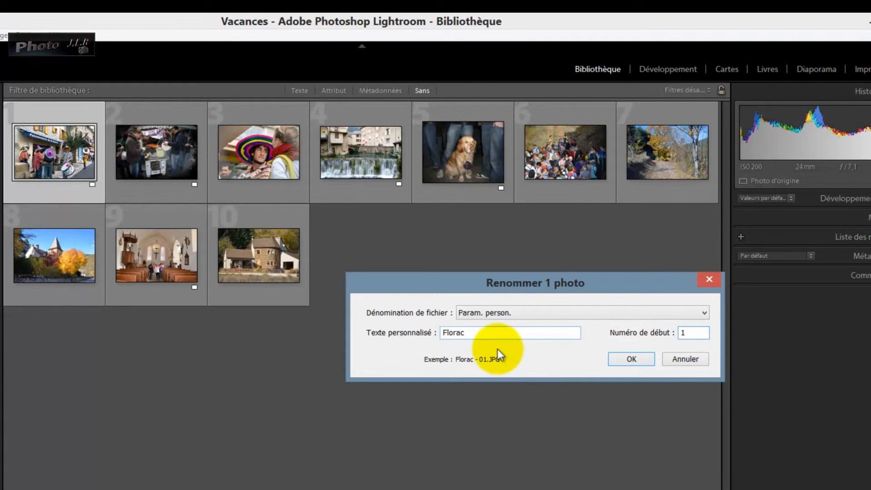
pyautogui.click(633, 359)
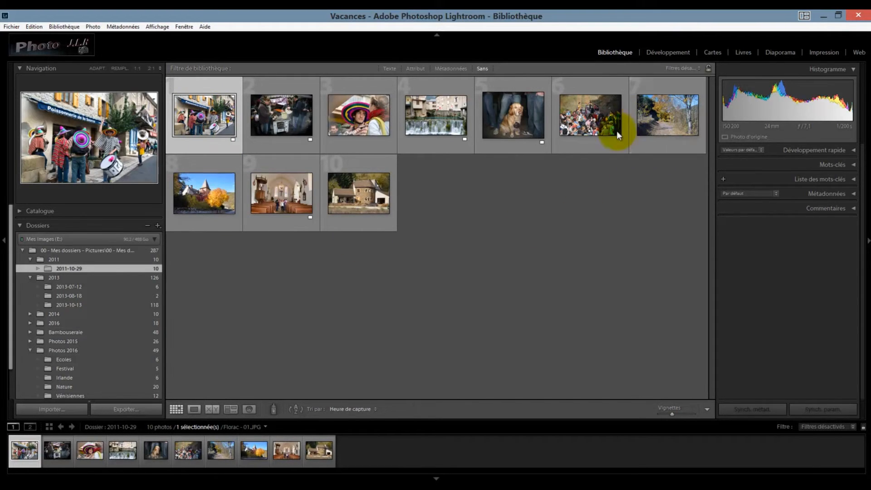
# Rename all ten photos in the 2011-10-29 folder with the custom text "Florac", numbered from 1, and check the new names.
pyautogui.keyDown('shift'); pyautogui.click(360, 192); pyautogui.keyUp('shift')
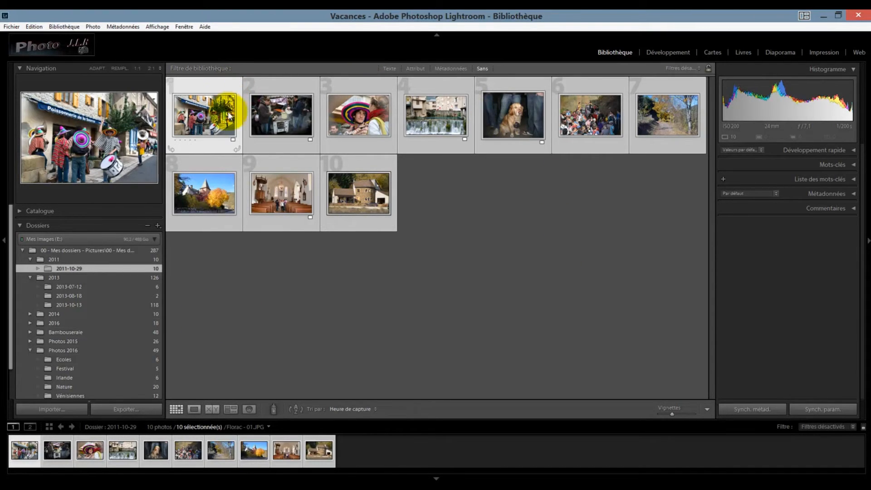
pyautogui.moveTo(218, 117)
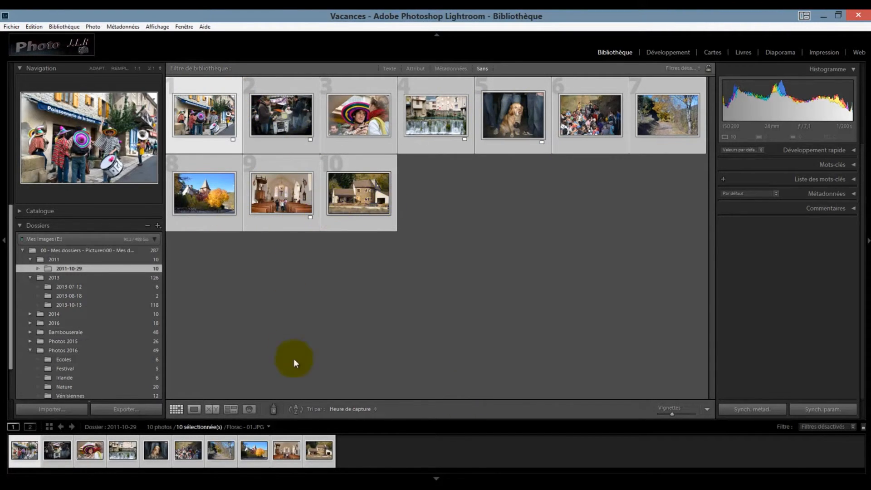
pyautogui.click(64, 27)
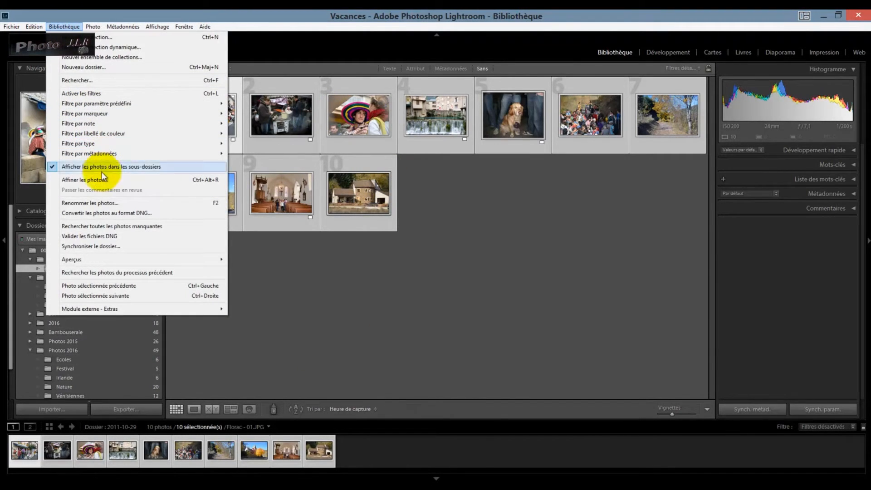
pyautogui.click(131, 204)
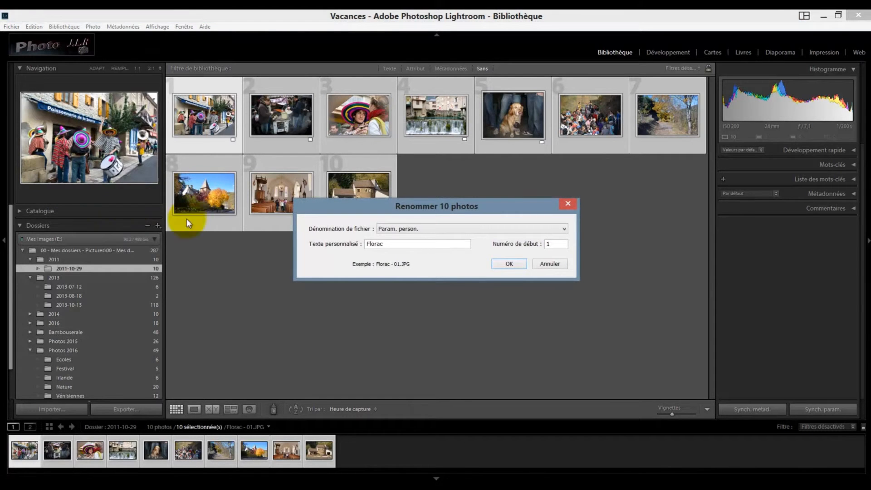
pyautogui.moveTo(505, 207); pyautogui.dragTo(636, 190)
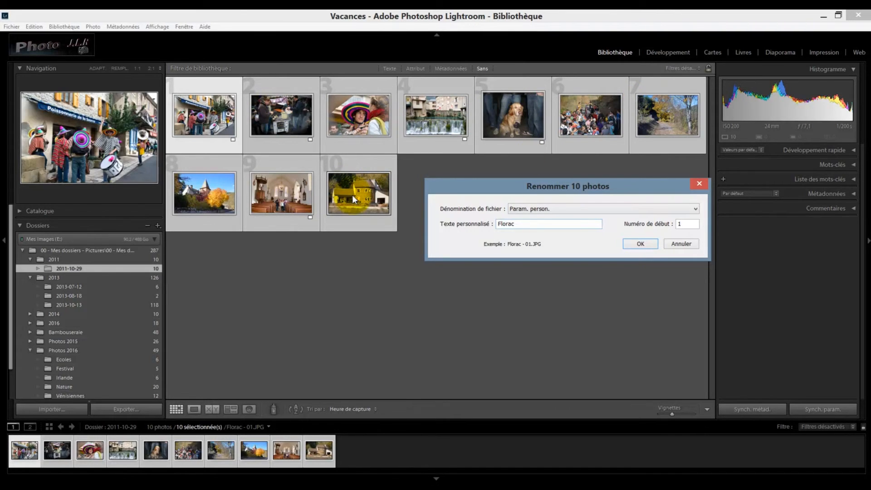
pyautogui.click(641, 244)
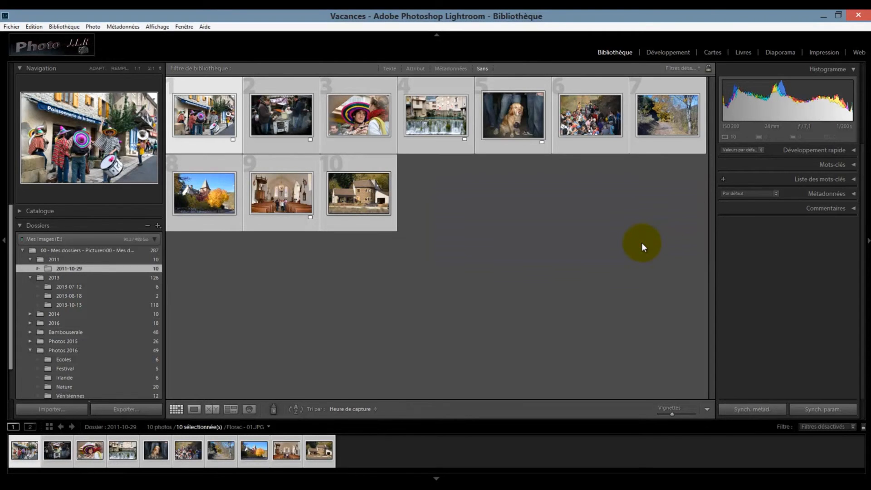
pyautogui.click(288, 101)
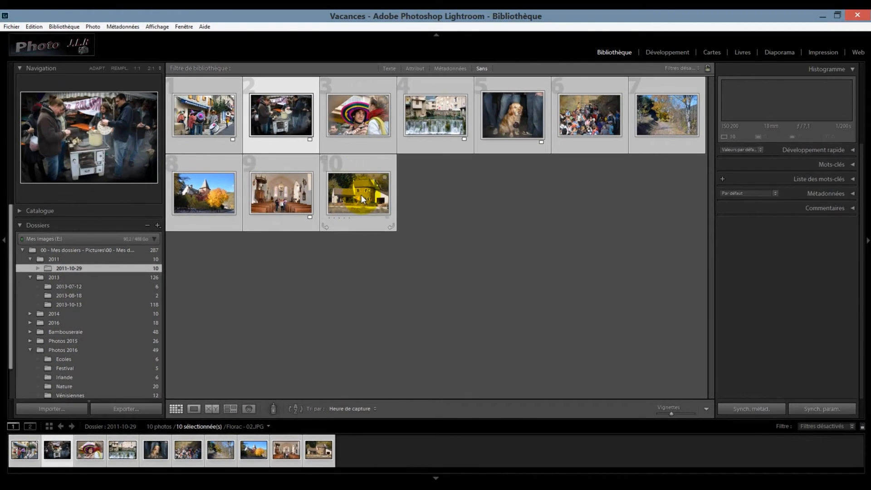
pyautogui.click(360, 195)
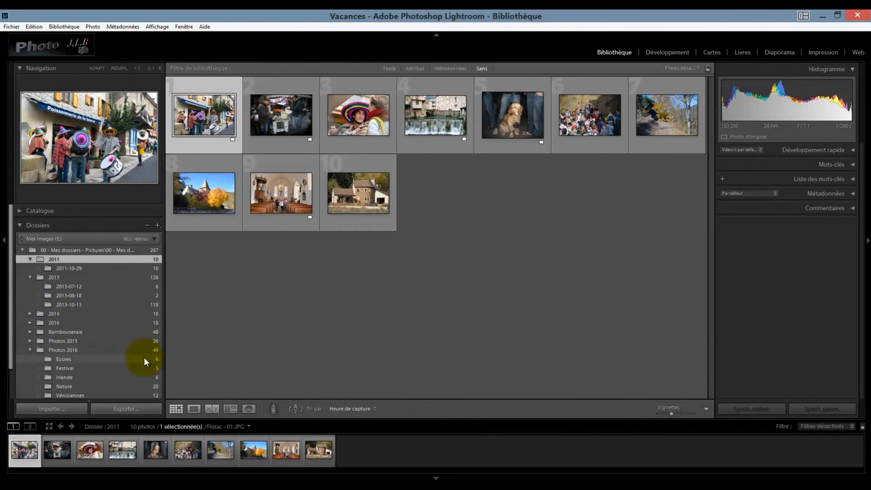
# Rename all photos in the 2014 folder with the custom text "Sortie nature", numbered from 1.
pyautogui.click(107, 314)
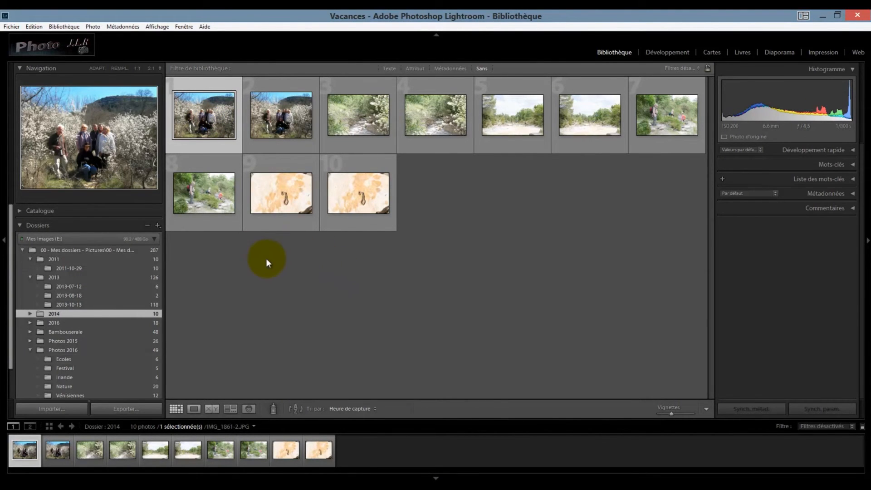
pyautogui.click(213, 110)
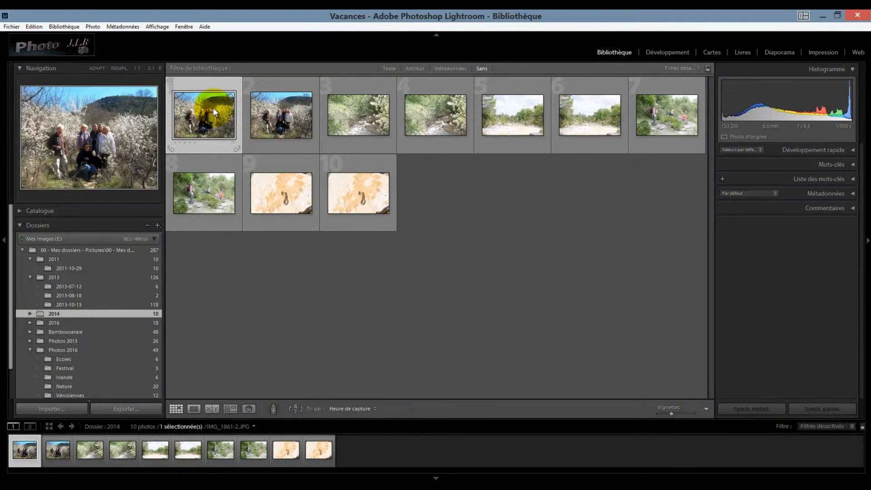
pyautogui.hotkey('ctrl', 'a')
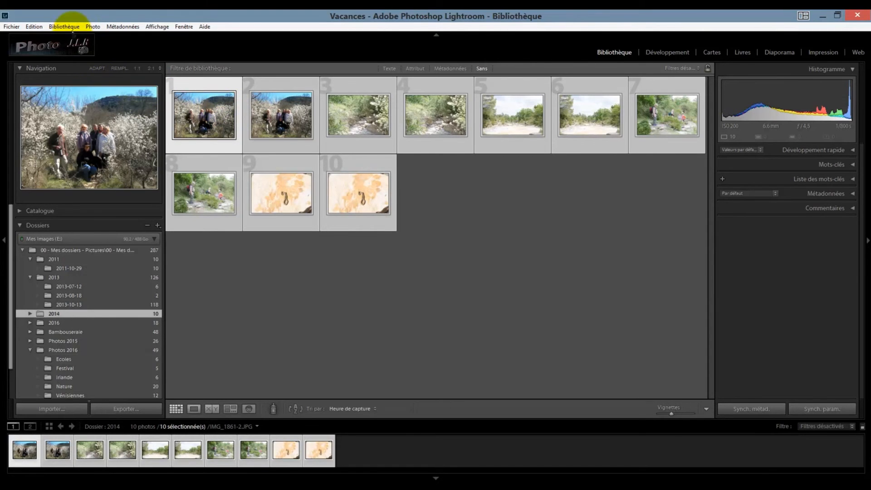
pyautogui.click(59, 28)
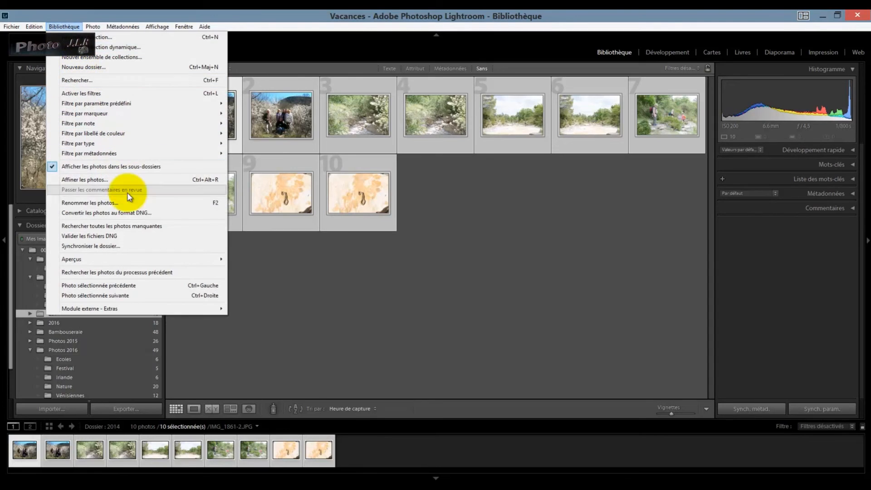
pyautogui.click(170, 202)
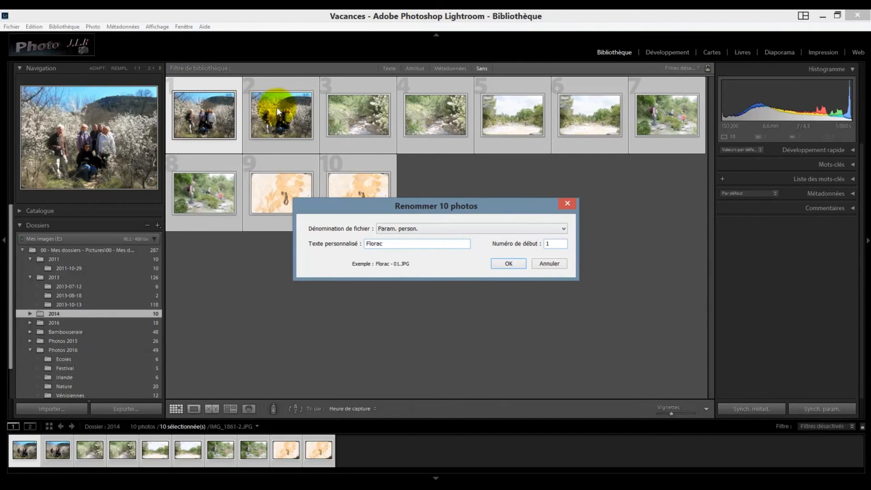
pyautogui.doubleClick(367, 244)
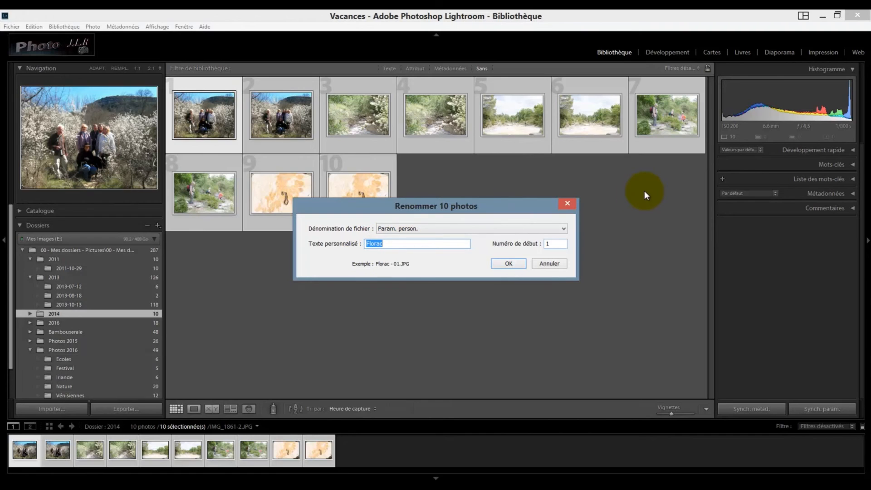
pyautogui.write('Sortie nature')
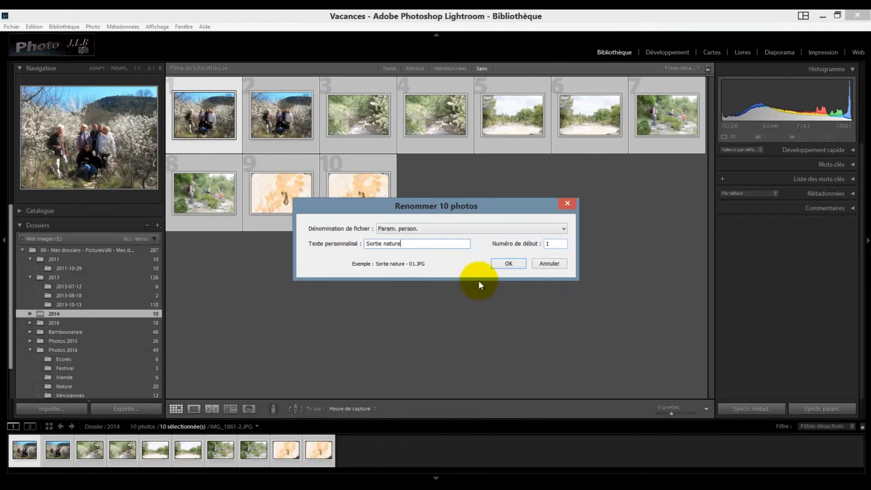
pyautogui.click(509, 263)
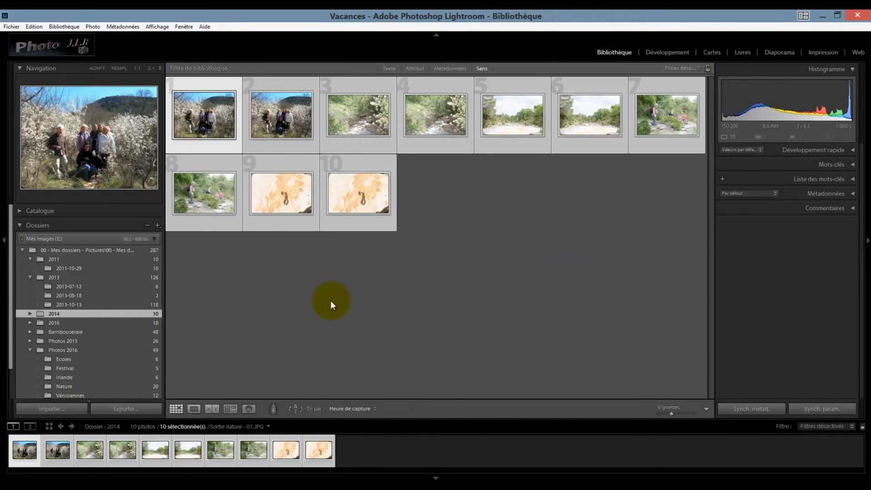
# Check the file names of the first and last photos in the 2014 folder and return to the 2011 folder.
pyautogui.click(303, 306)
pyautogui.click(228, 71)
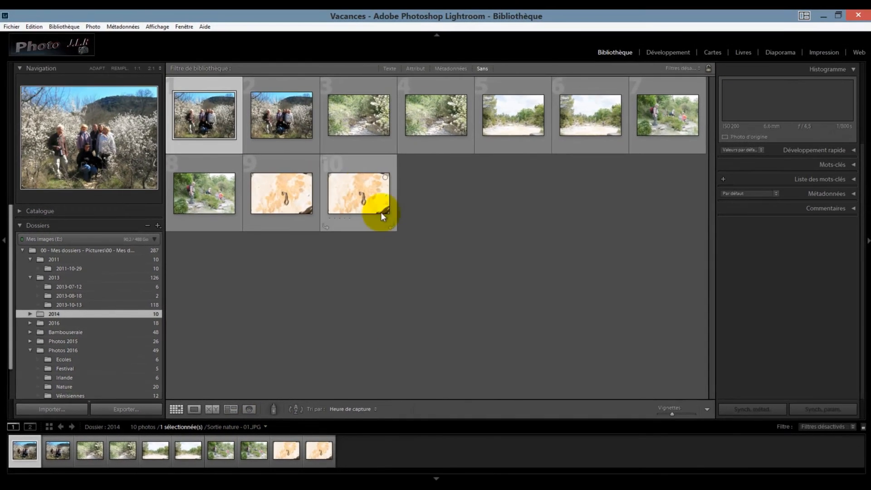
pyautogui.click(369, 179)
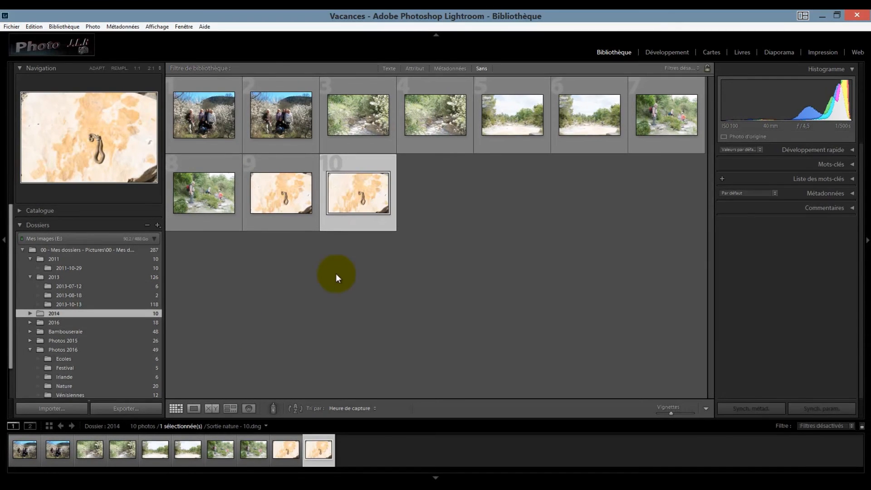
pyautogui.click(138, 258)
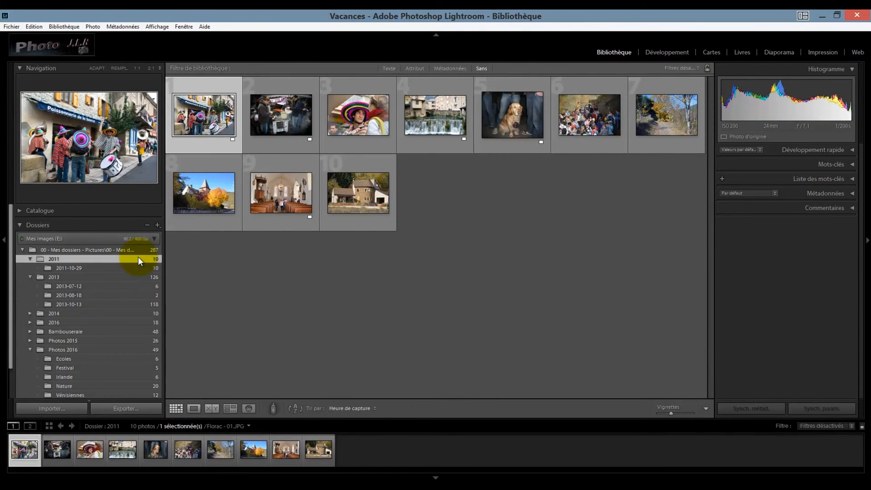